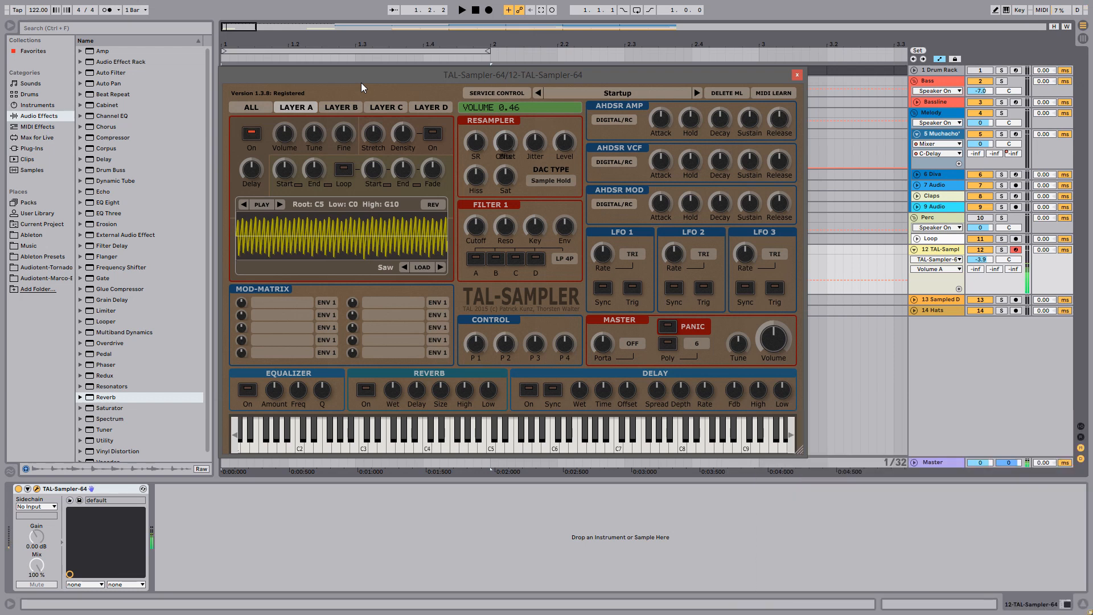
# Start looped playback and turn on the sampler's tempo-synced delay with reduced time and wet amounts
pyautogui.click(461, 13)
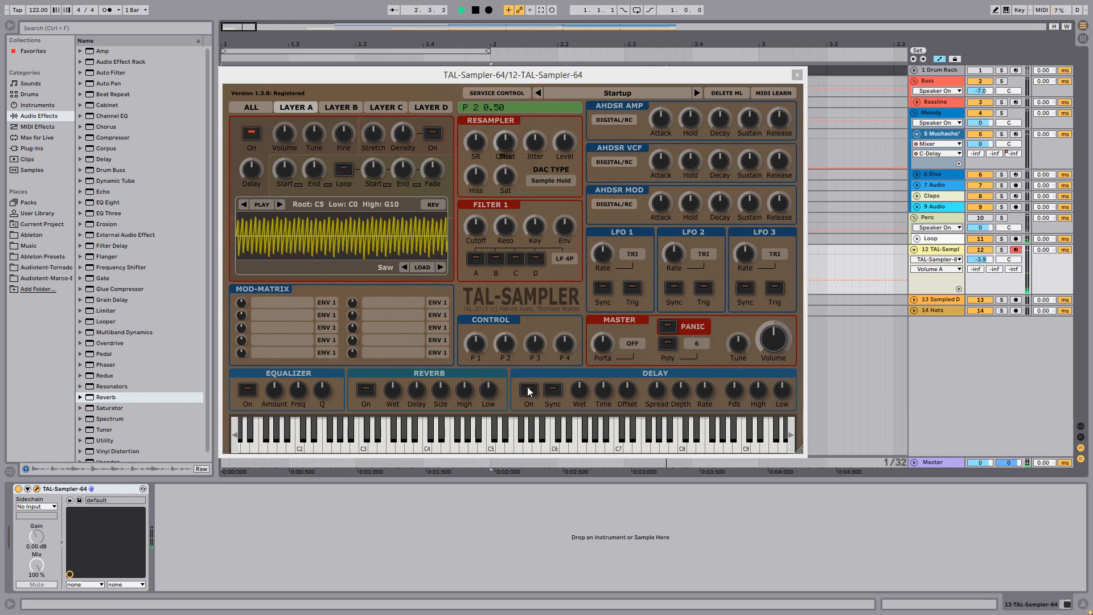
pyautogui.hotkey('ctrl', 'l')
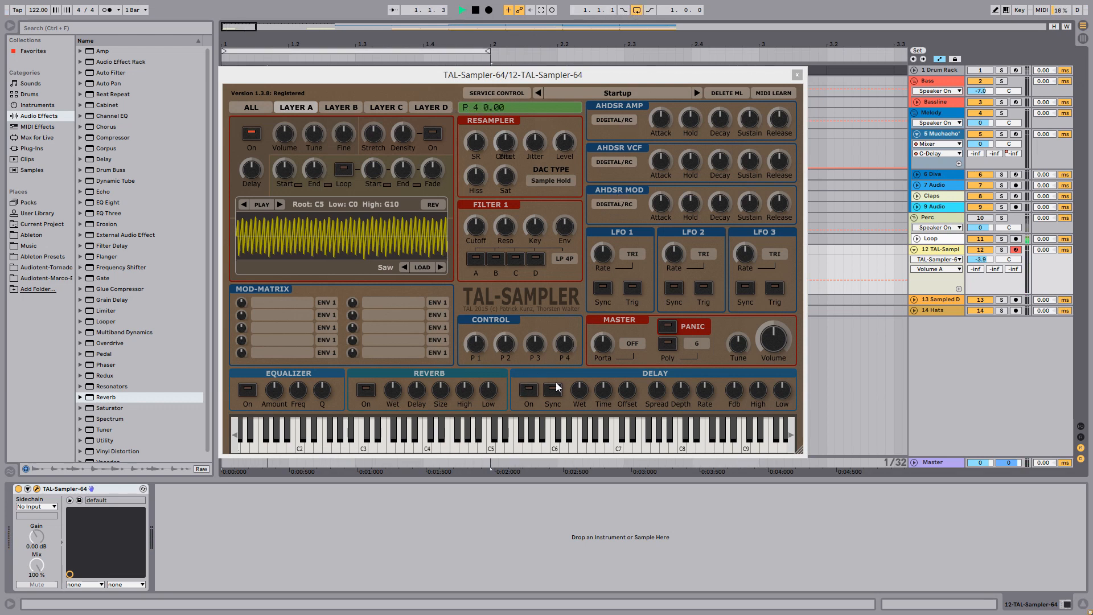
pyautogui.click(536, 390)
pyautogui.click(551, 389)
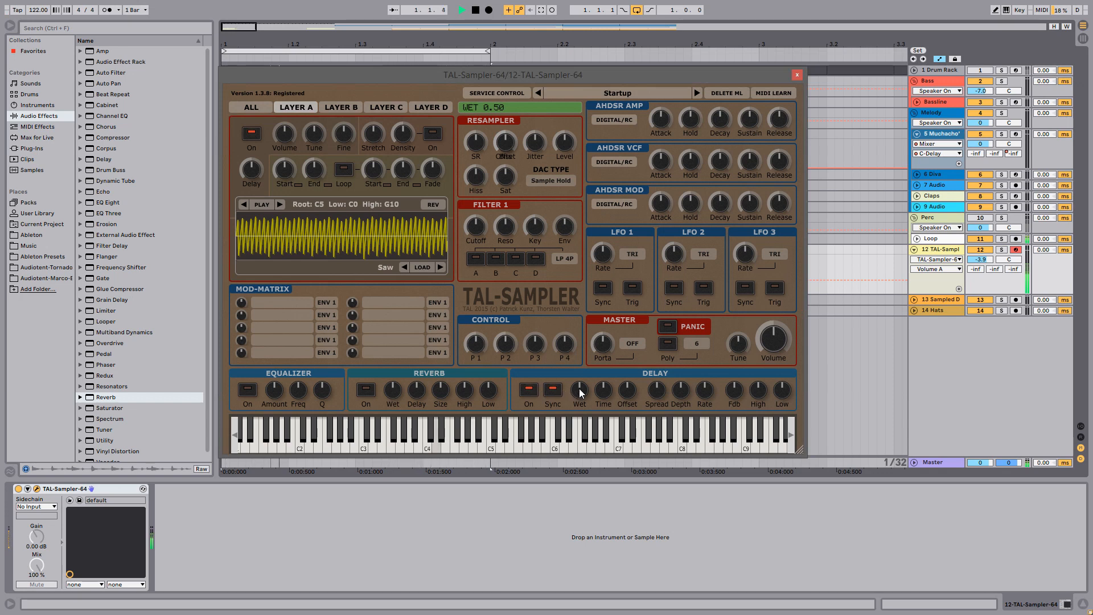
pyautogui.moveTo(602, 390); pyautogui.dragTo(606, 400)
pyautogui.moveTo(583, 391); pyautogui.dragTo(585, 407)
# Turn on the sampler's reverb with a reduced wet amount and lower the Filter 1 cutoff from the all-layers view
pyautogui.moveTo(396, 396); pyautogui.dragTo(397, 409)
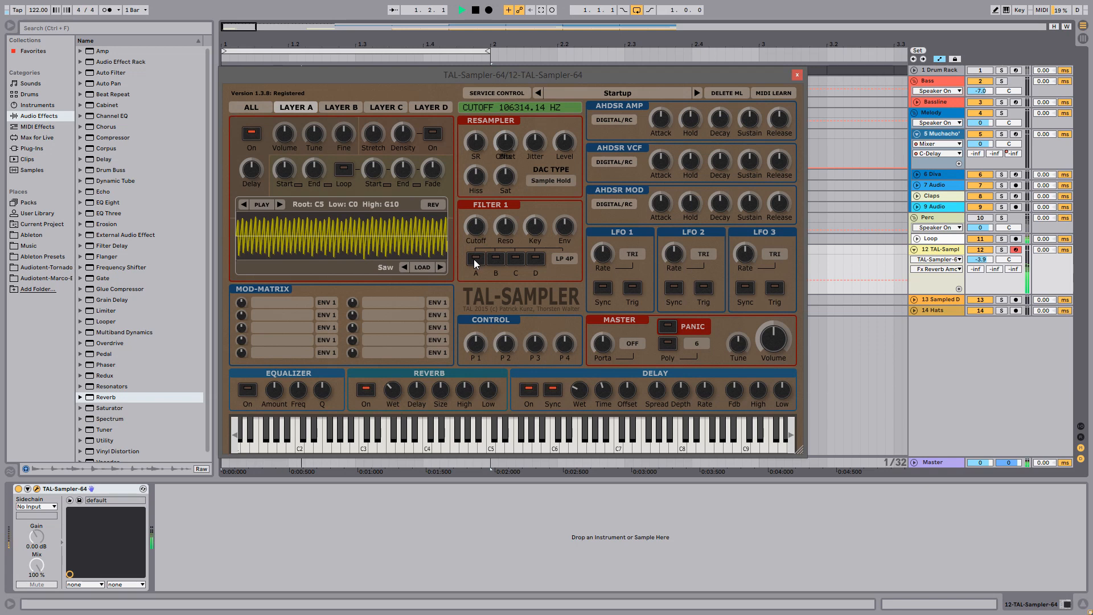
pyautogui.click(245, 108)
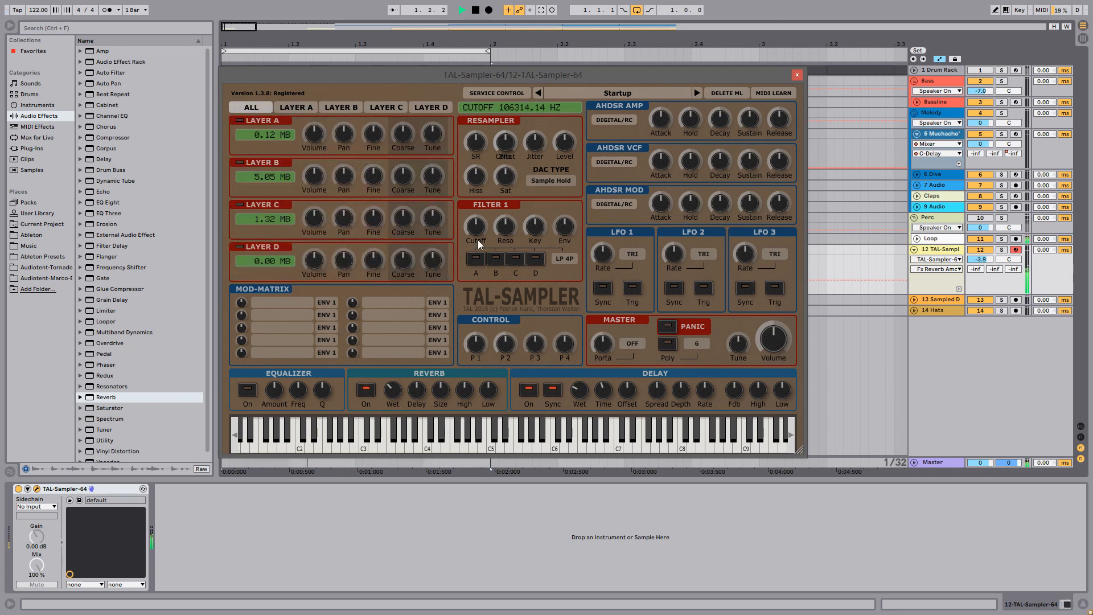
pyautogui.moveTo(477, 240); pyautogui.dragTo(483, 272)
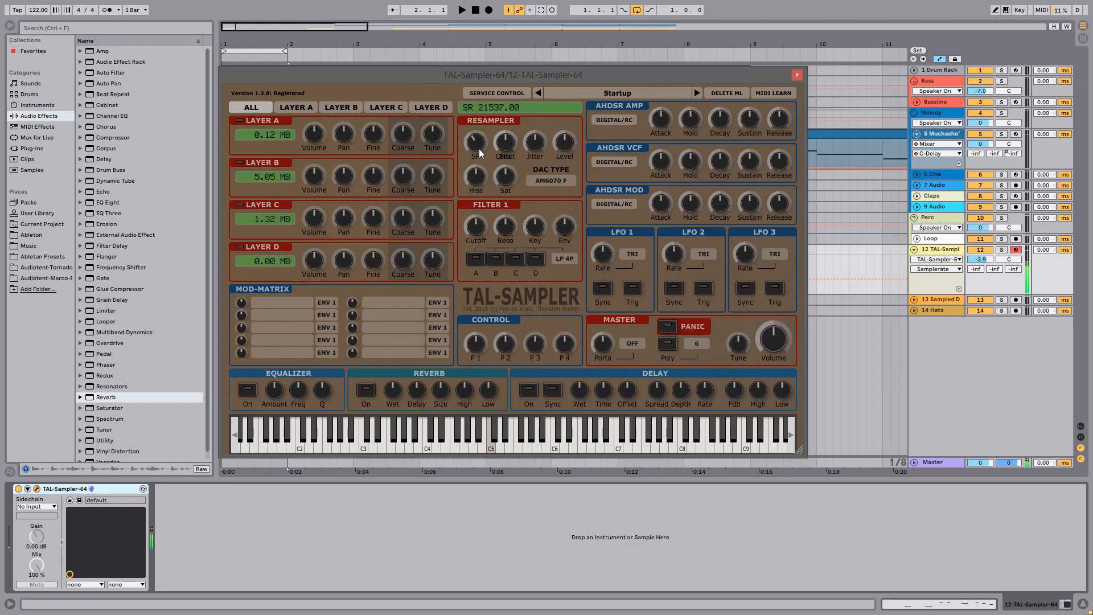
# Lower the resampler's sample rate and set its DAC type to Emu II
pyautogui.moveTo(479, 153); pyautogui.dragTo(542, 159)
pyautogui.moveTo(535, 144)
pyautogui.click(544, 180)
pyautogui.click(550, 210)
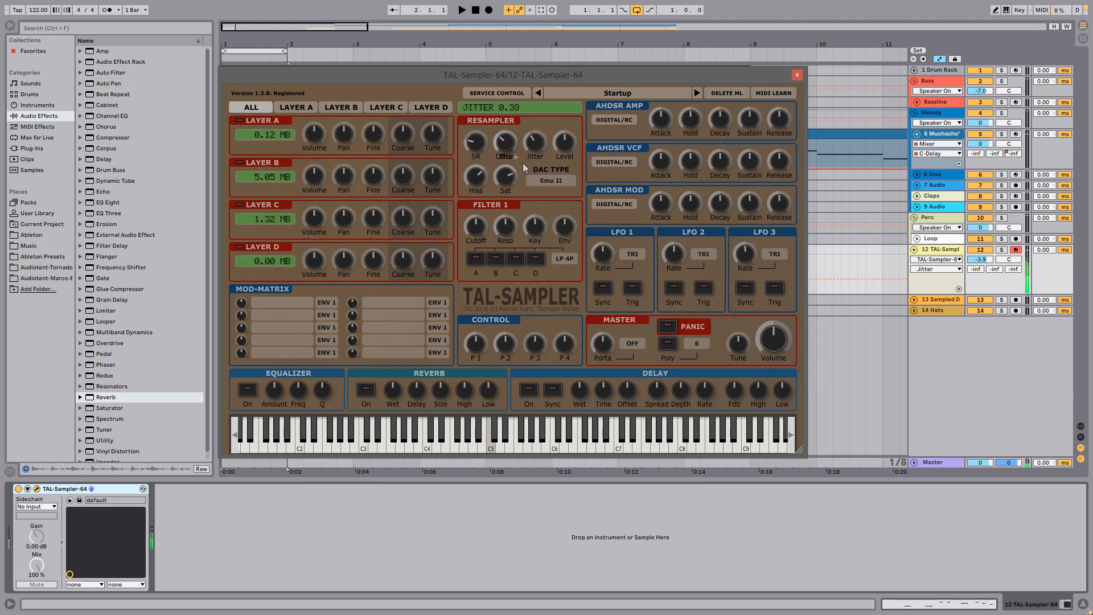
# Readjust the resampler's sample rate, lower the jitter, and set offset to 0.65, level to 0.57 and hiss to 0.19
pyautogui.moveTo(497, 67); pyautogui.dragTo(494, 54)
pyautogui.moveTo(477, 144); pyautogui.dragTo(486, 201)
pyautogui.moveTo(506, 152); pyautogui.dragTo(509, 106)
pyautogui.moveTo(540, 143); pyautogui.dragTo(545, 166)
pyautogui.moveTo(565, 145); pyautogui.dragTo(566, 136)
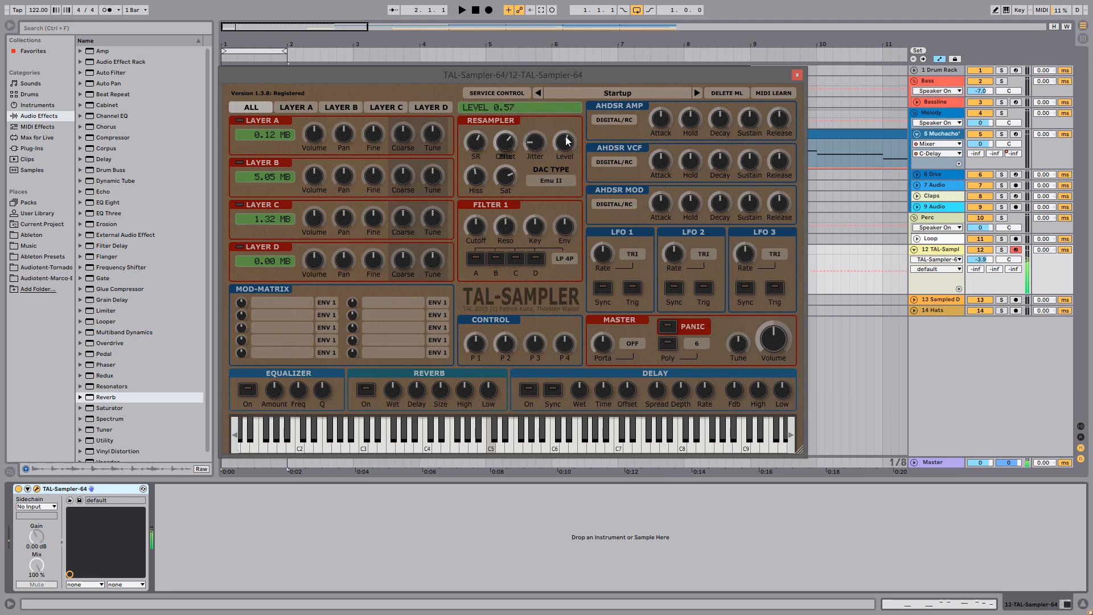
pyautogui.click(480, 187)
pyautogui.moveTo(480, 186); pyautogui.dragTo(481, 194)
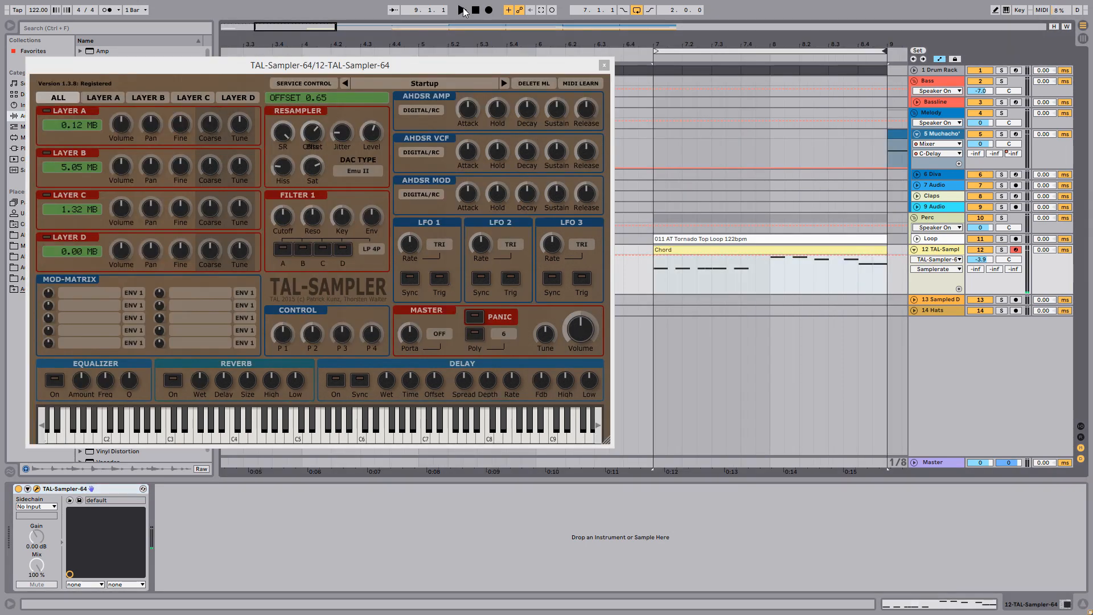
# Play the looped chord section and turn on the sampler's reverb, adjusting its wet amount
pyautogui.click(462, 10)
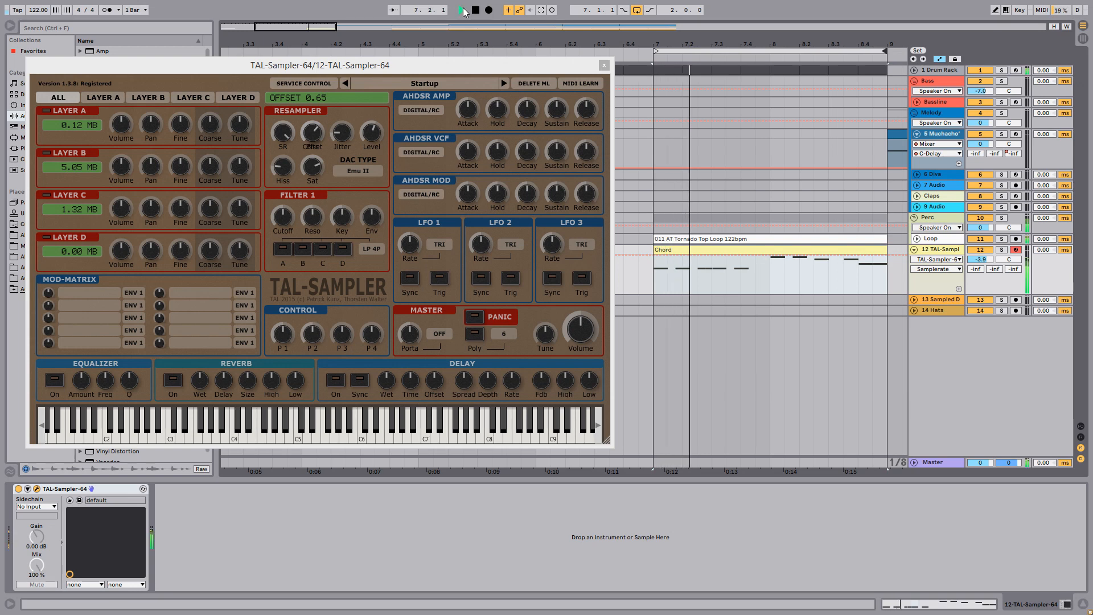
pyautogui.moveTo(403, 245)
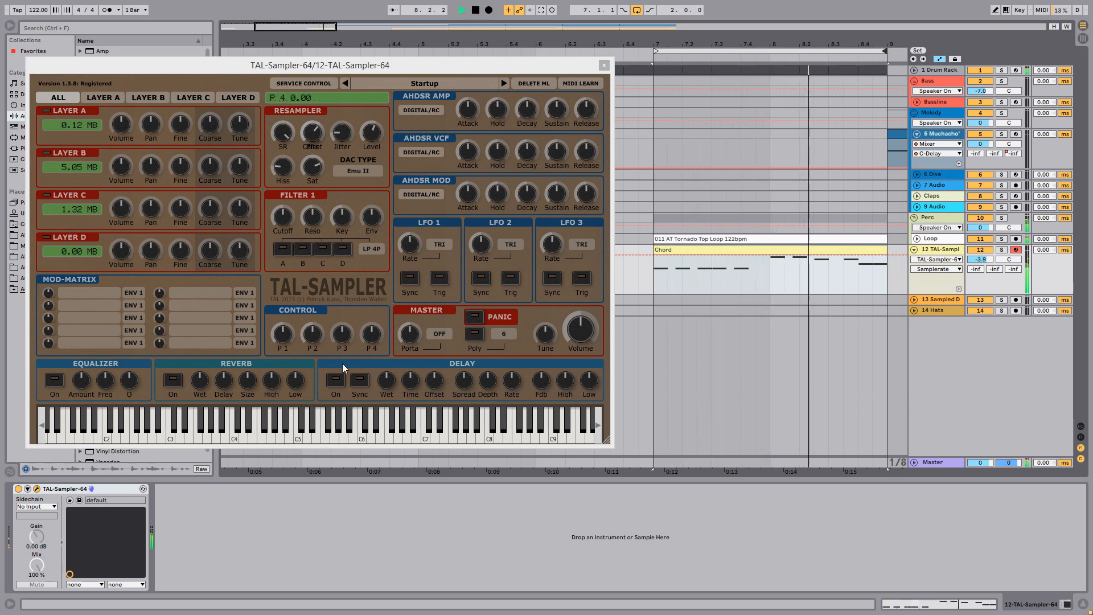
pyautogui.click(173, 381)
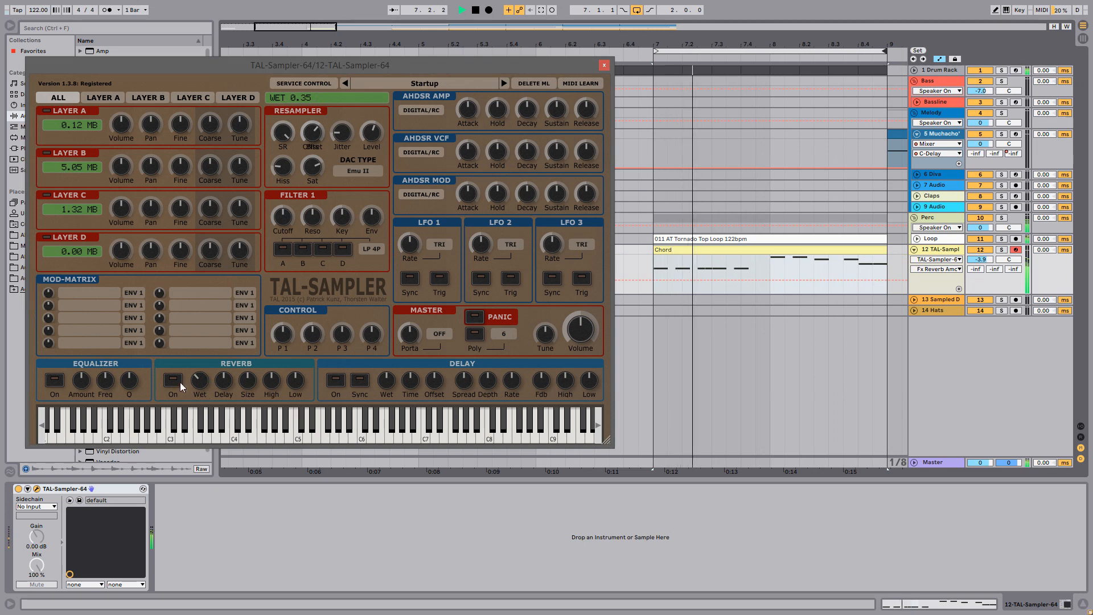
pyautogui.moveTo(199, 380)
pyautogui.mouseDown()
pyautogui.moveTo(199, 390)
pyautogui.moveTo(215, 380)
pyautogui.mouseUp()
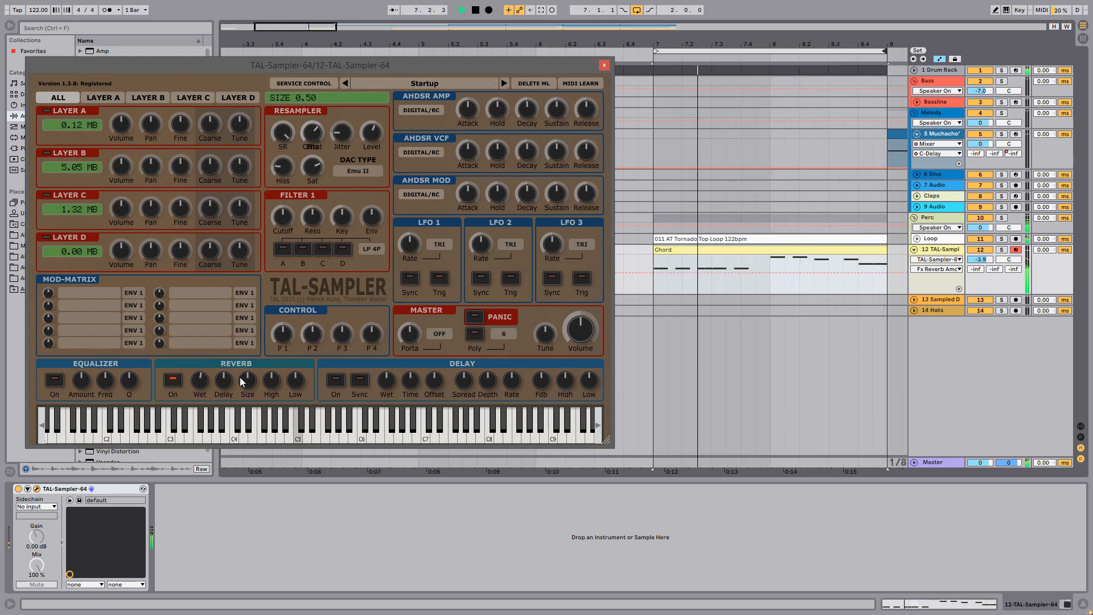
# Turn on the tempo-synced delay and set its wet amount to 0.25
pyautogui.click(337, 381)
pyautogui.click(361, 380)
pyautogui.moveTo(390, 386); pyautogui.dragTo(392, 413)
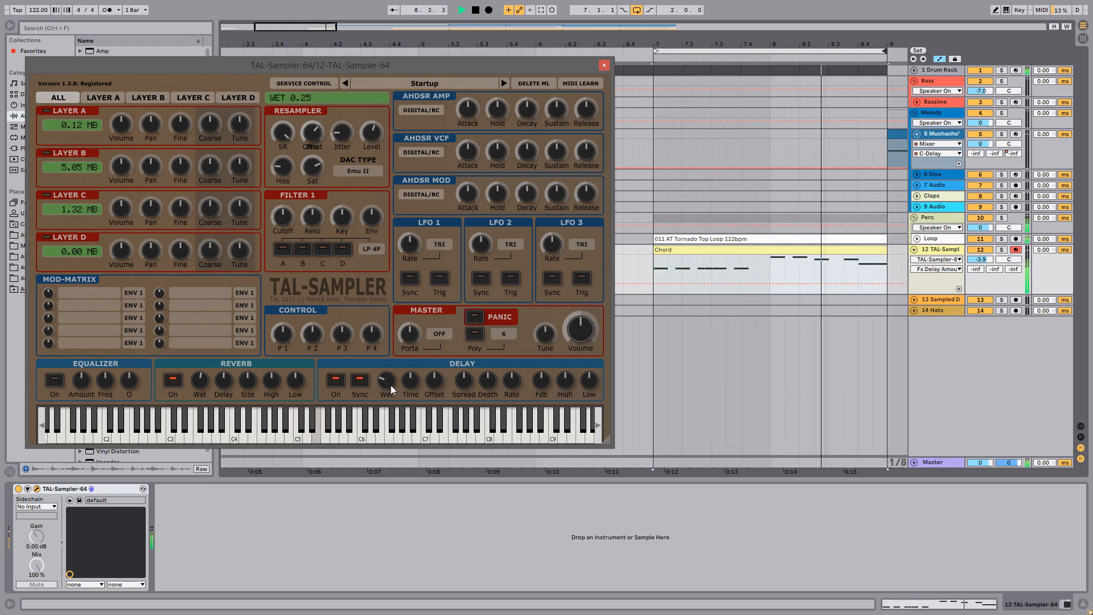
# Set the Filter 1 cutoff to about 471 Hz with its C switch on, and fine-tune the resampler's sample rate
pyautogui.moveTo(287, 219); pyautogui.dragTo(279, 203)
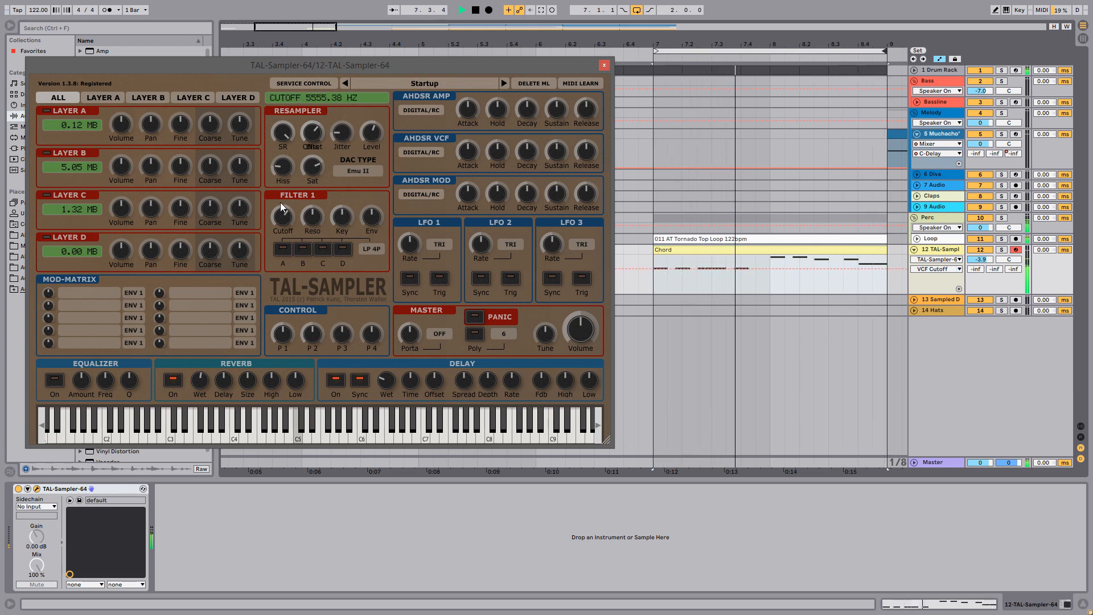
pyautogui.click(321, 249)
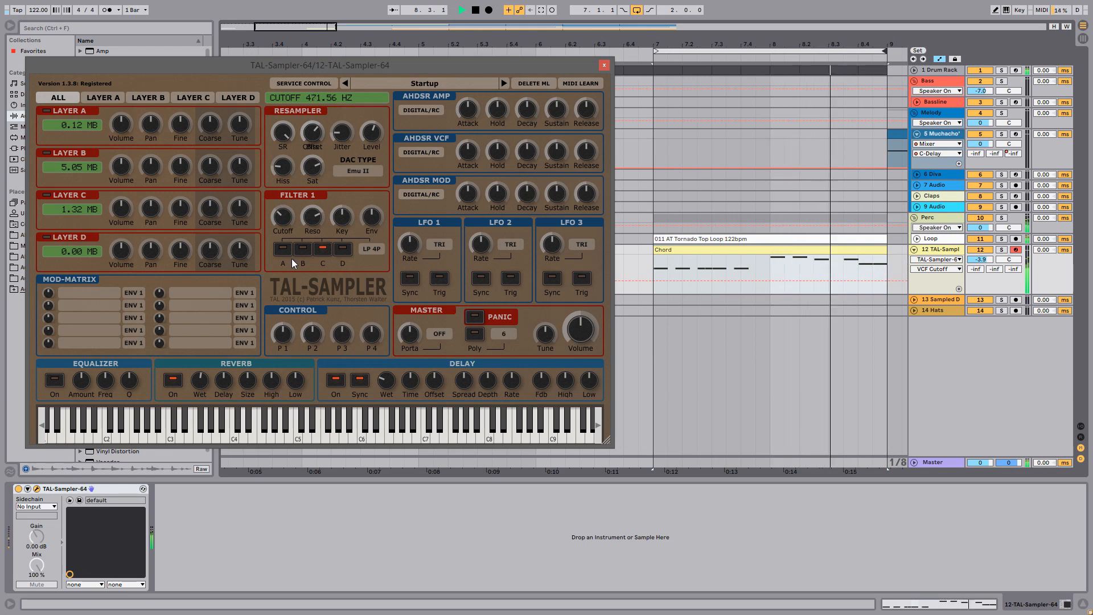
pyautogui.moveTo(285, 135); pyautogui.dragTo(293, 177)
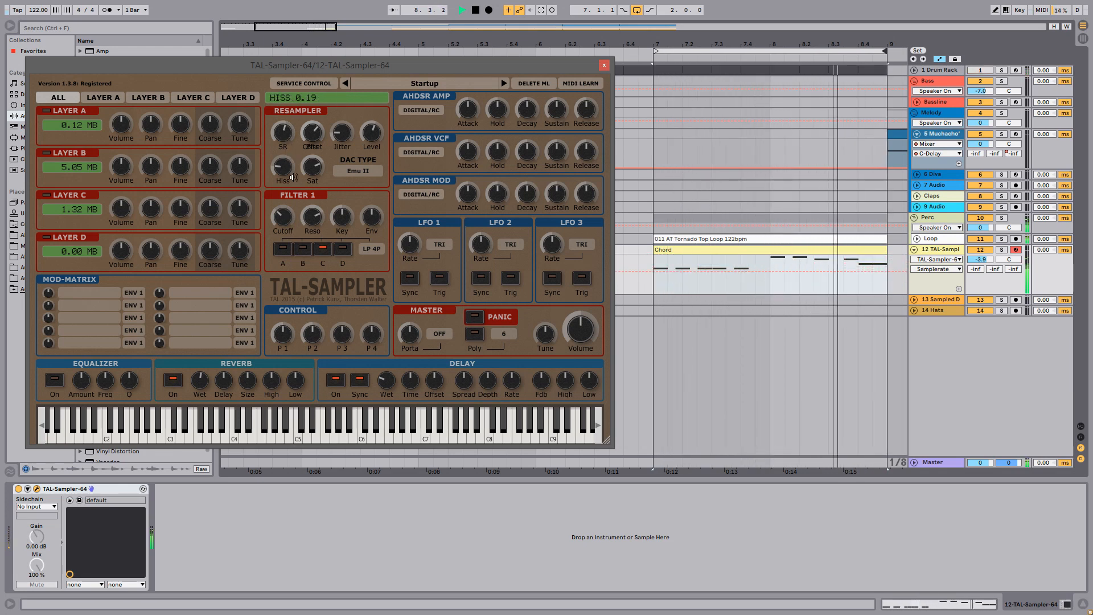
# Solo the TAL-Sampler track, set the Filter 1 resonance to 0.31 while listening, and stop playback
pyautogui.click(1001, 251)
pyautogui.click(360, 204)
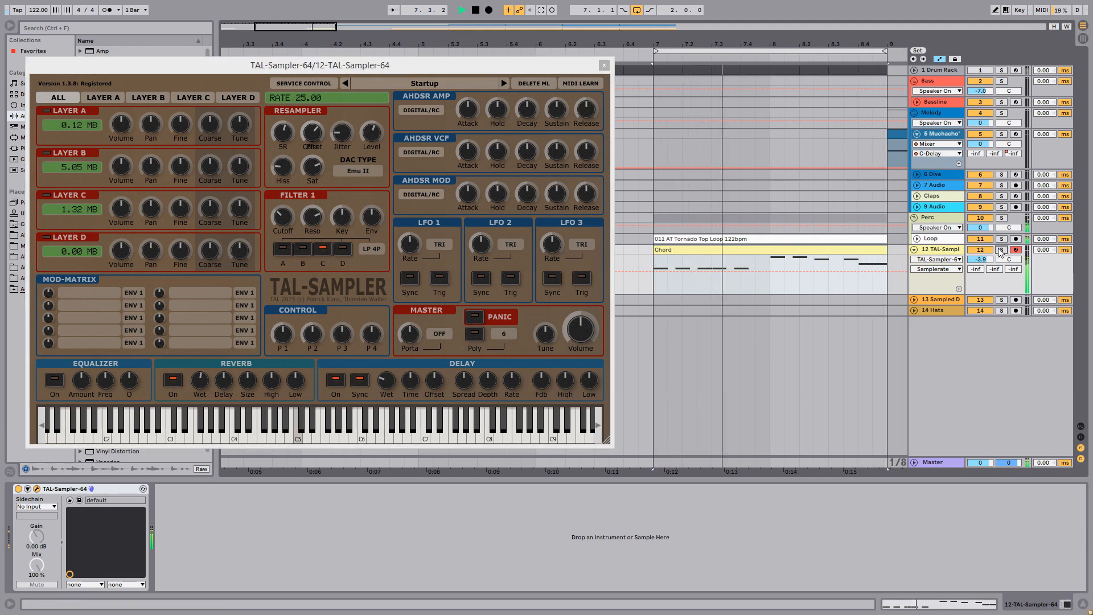
pyautogui.moveTo(284, 220); pyautogui.dragTo(322, 270)
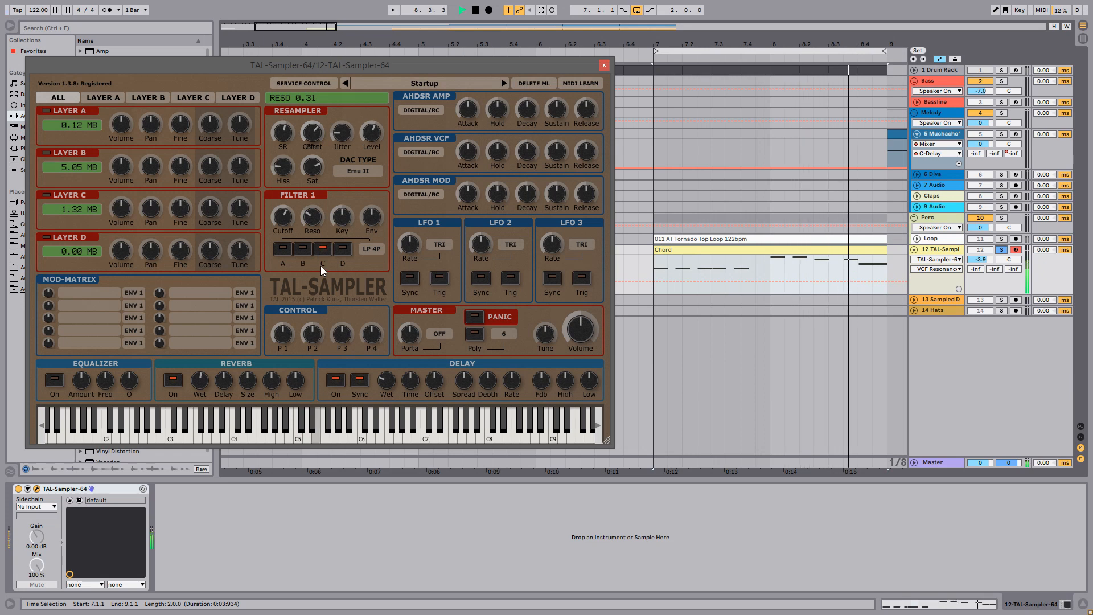
pyautogui.press('space')
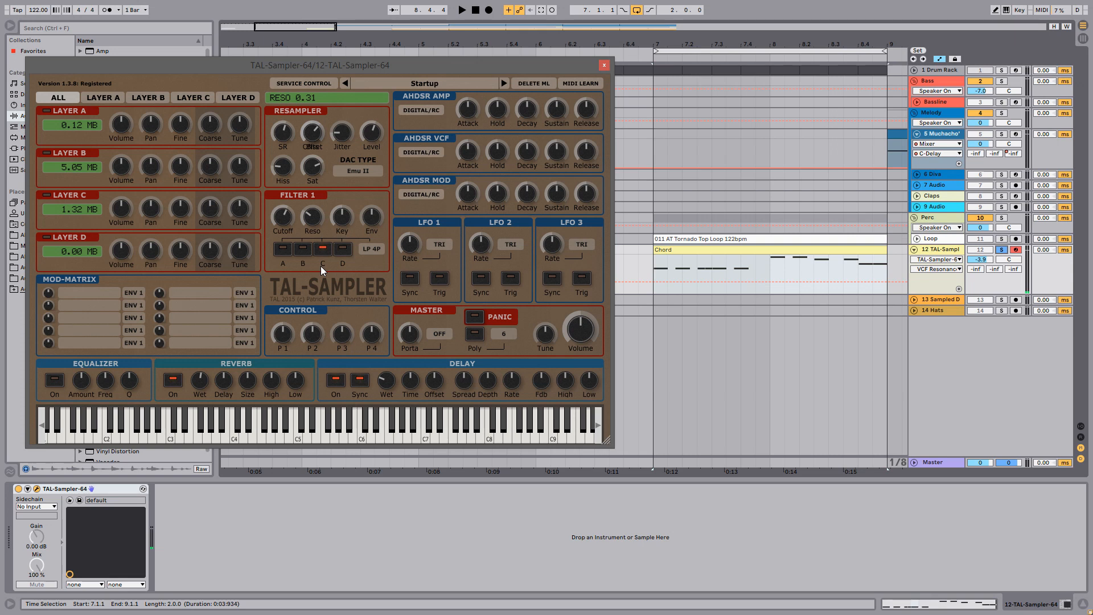
# Close the sampler window and the key-zone editor, and delete the JU-06 Square track
pyautogui.click(604, 65)
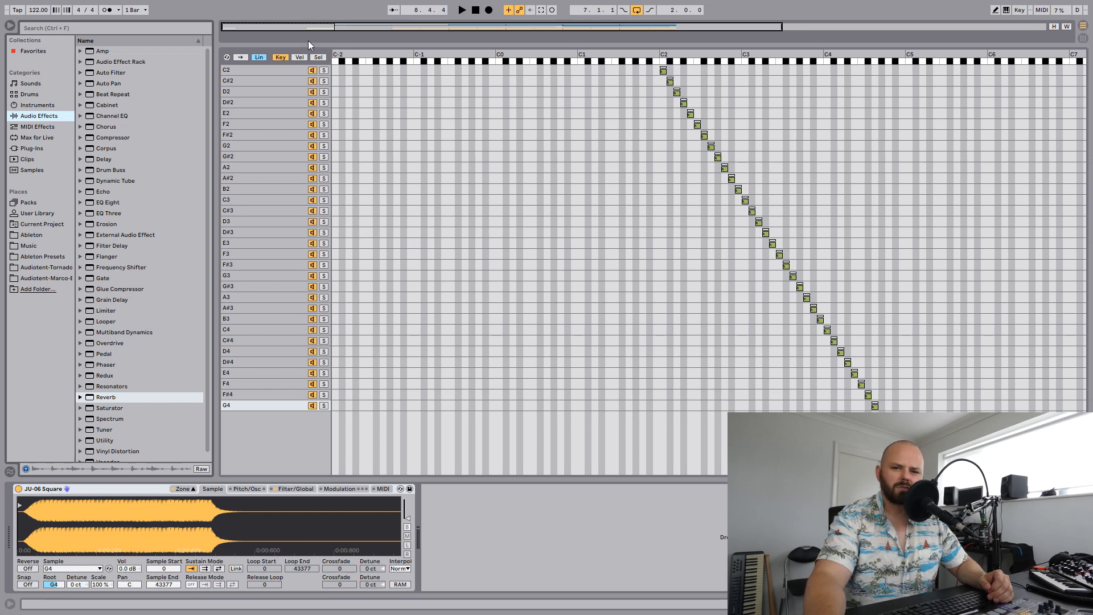
pyautogui.moveTo(329, 44); pyautogui.dragTo(329, 475)
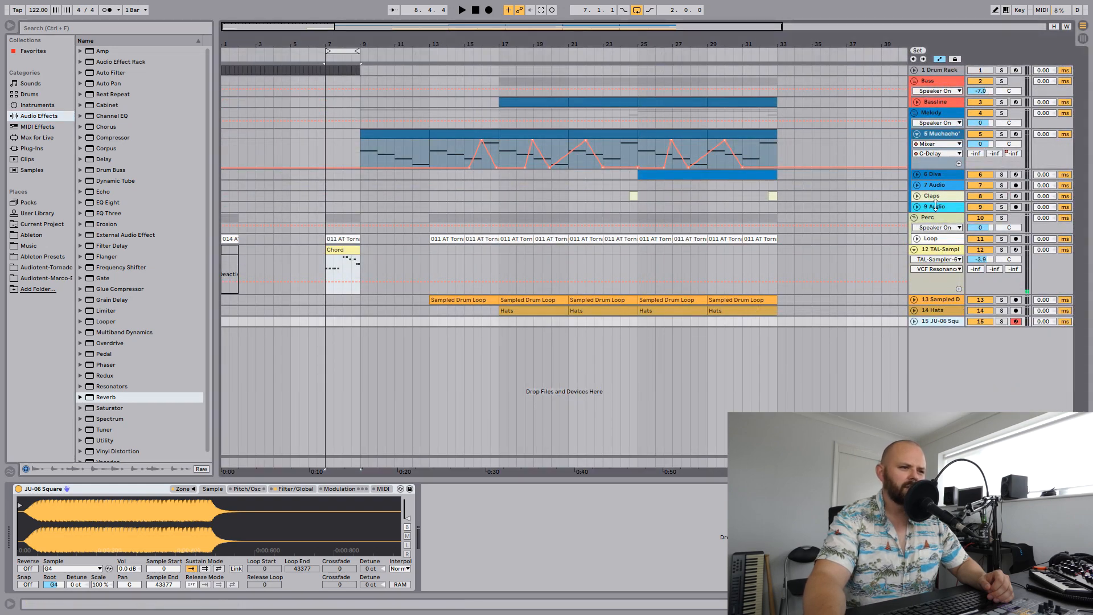
pyautogui.press('Delete')
# Arm and enlarge the Muchacho's Lovely C track while playing the arrangement from bar 9
pyautogui.click(937, 136)
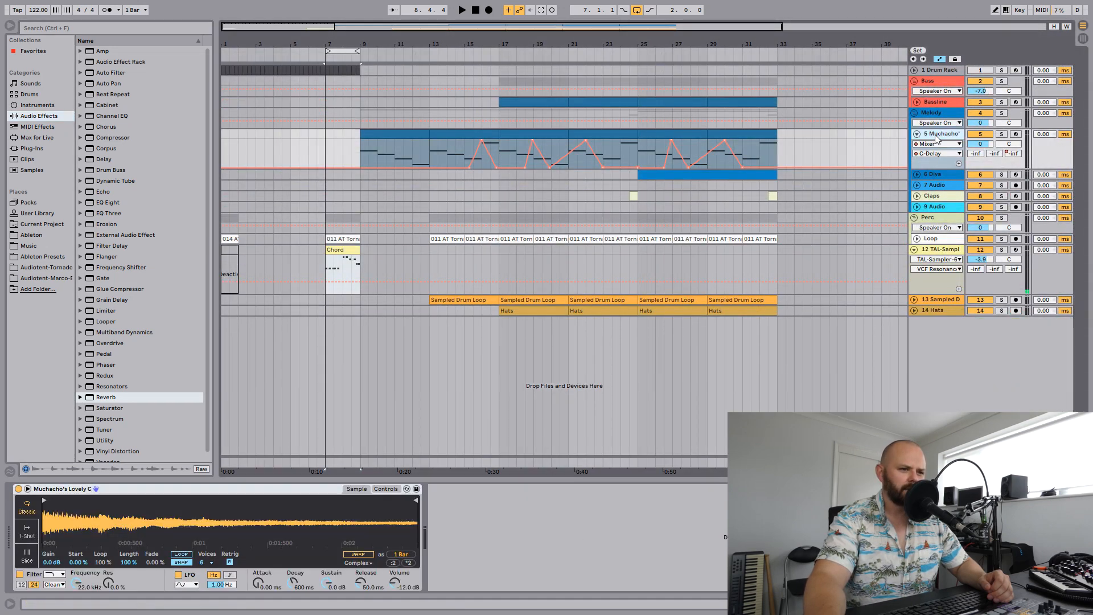
pyautogui.click(1015, 134)
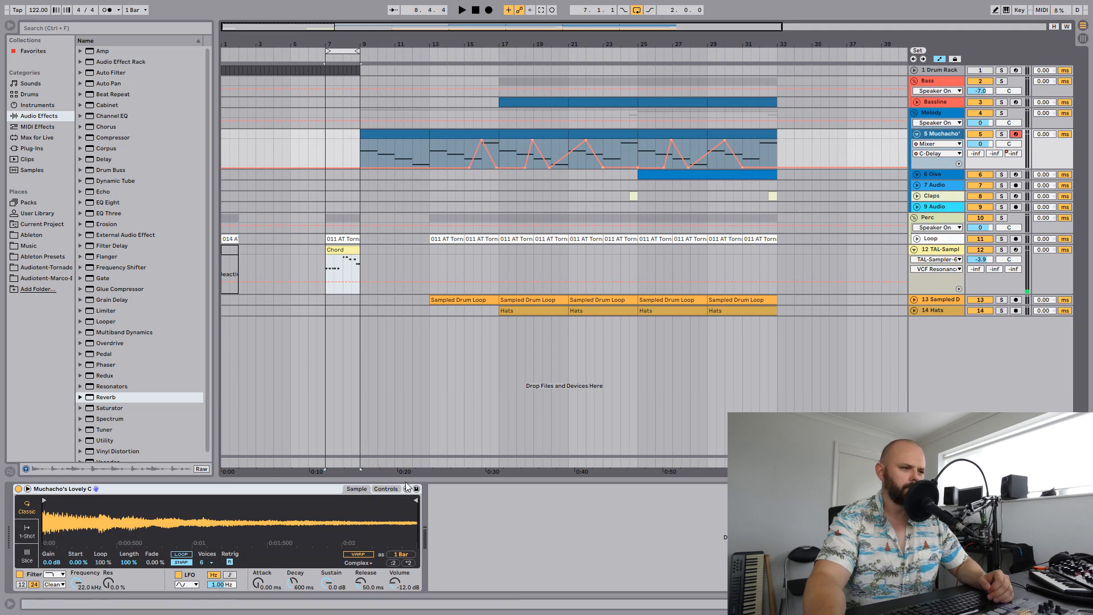
pyautogui.click(363, 155)
pyautogui.press('space')
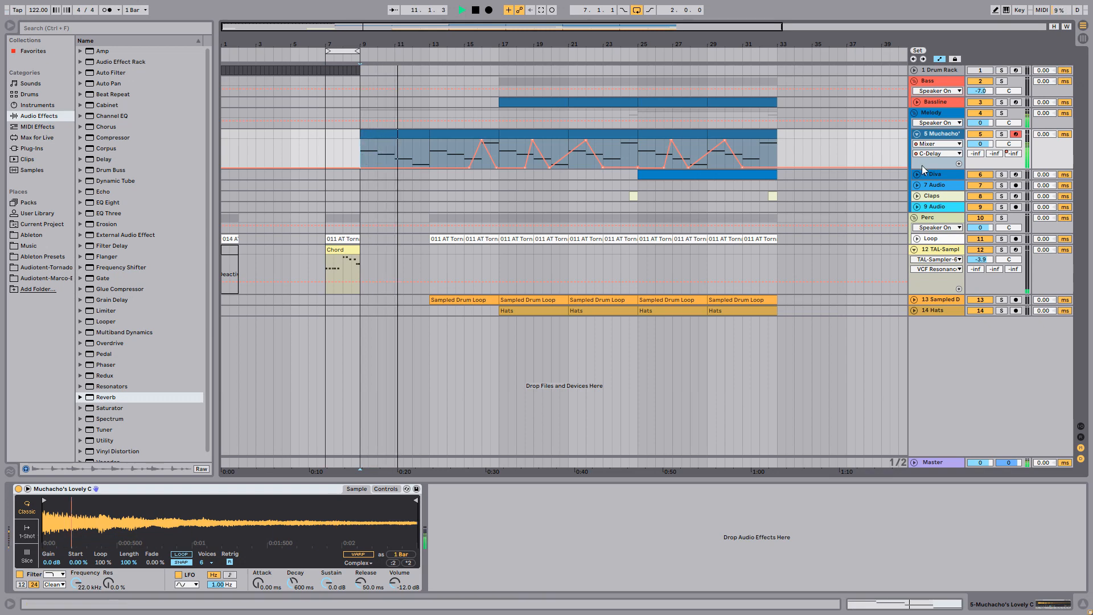
pyautogui.moveTo(921, 168); pyautogui.dragTo(938, 233)
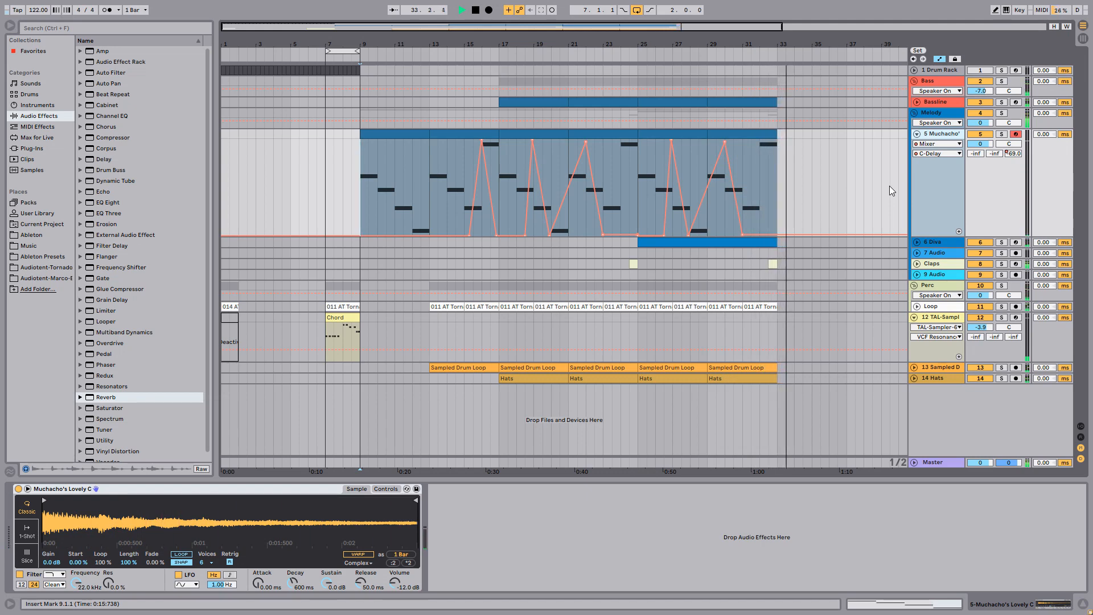
pyautogui.press('space')
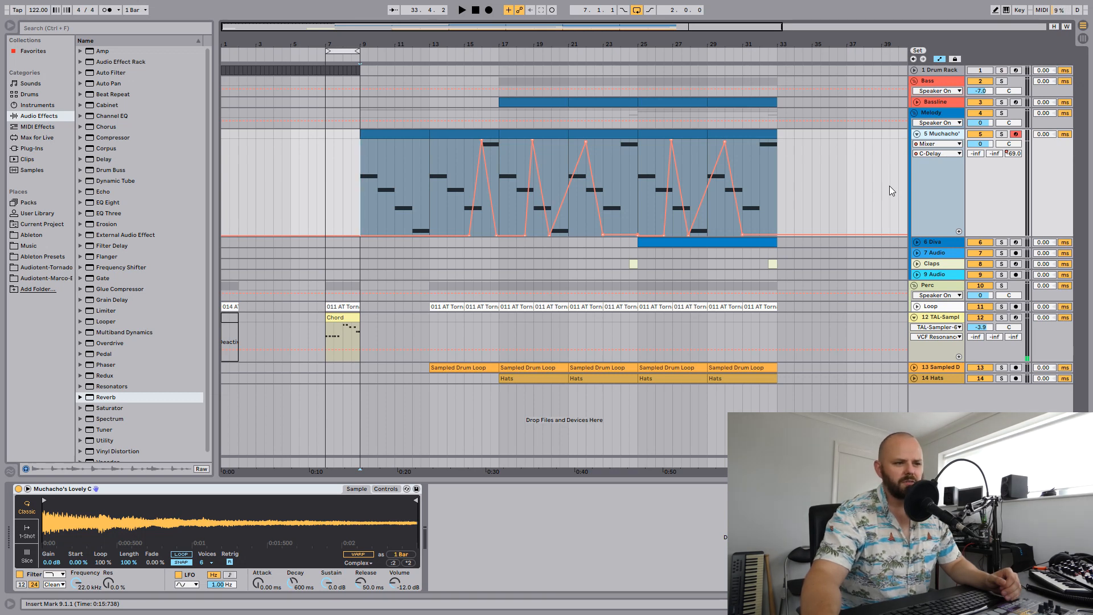
# Automate the Muchacho's track filter frequency to ramp up from bar 9 to 22.0 kHz at bar 17, and play it
pyautogui.click(391, 490)
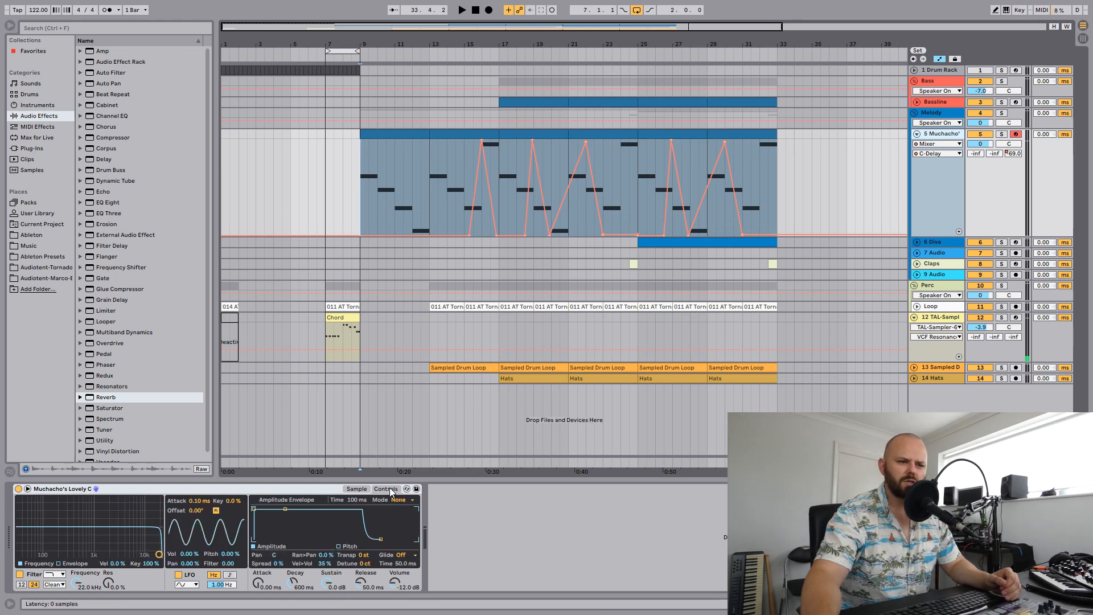
pyautogui.click(82, 584)
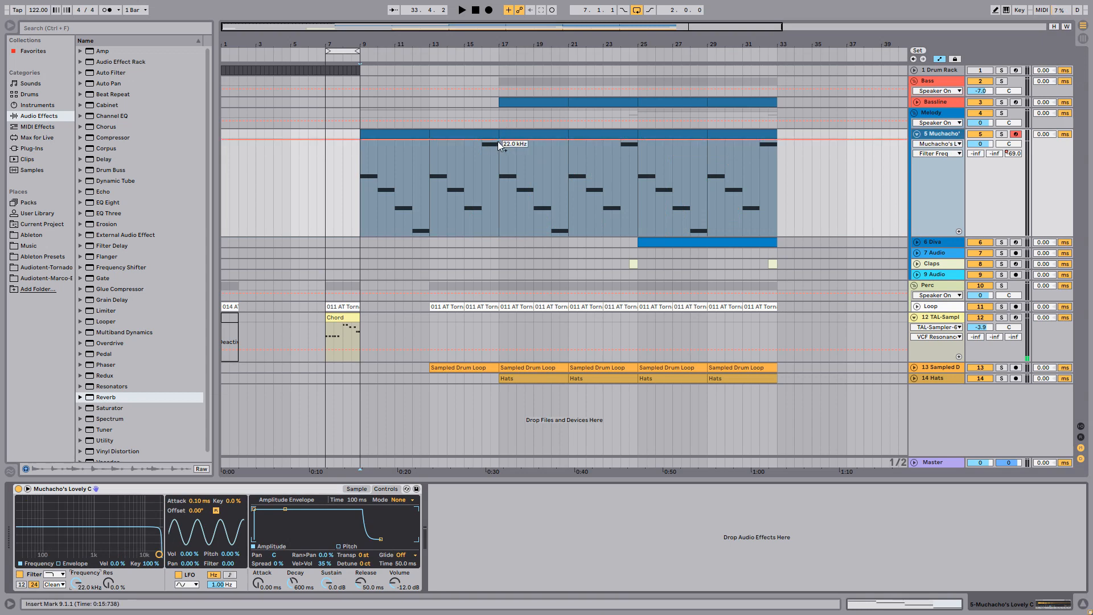
pyautogui.click(500, 146)
pyautogui.moveTo(366, 139); pyautogui.dragTo(355, 186)
pyautogui.press('space')
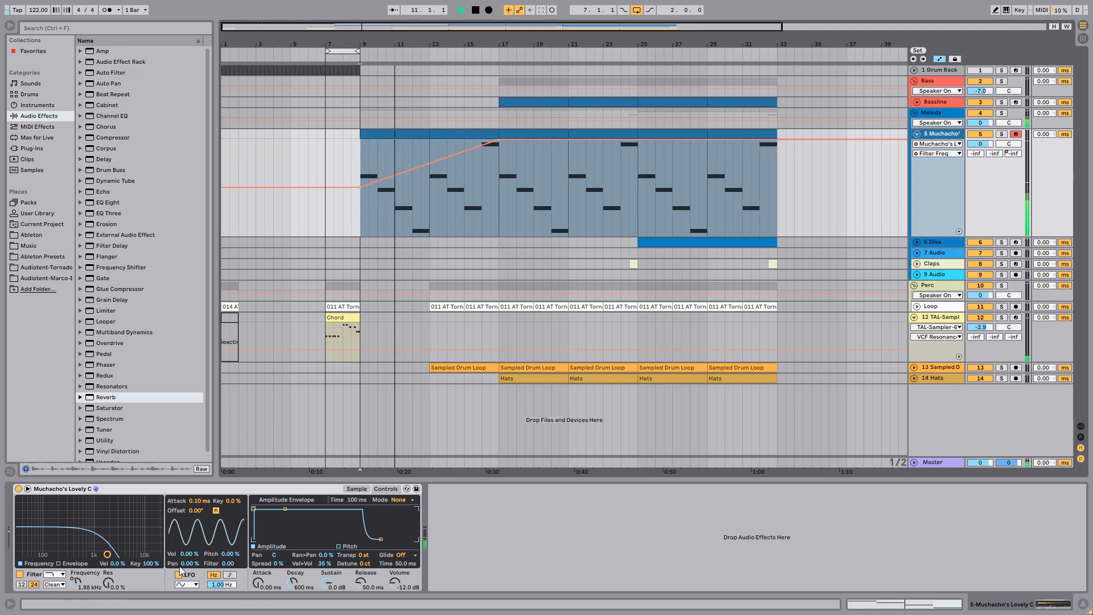
# Draw a filter resonance automation spike on the Muchacho's track just before bar 17
pyautogui.click(108, 582)
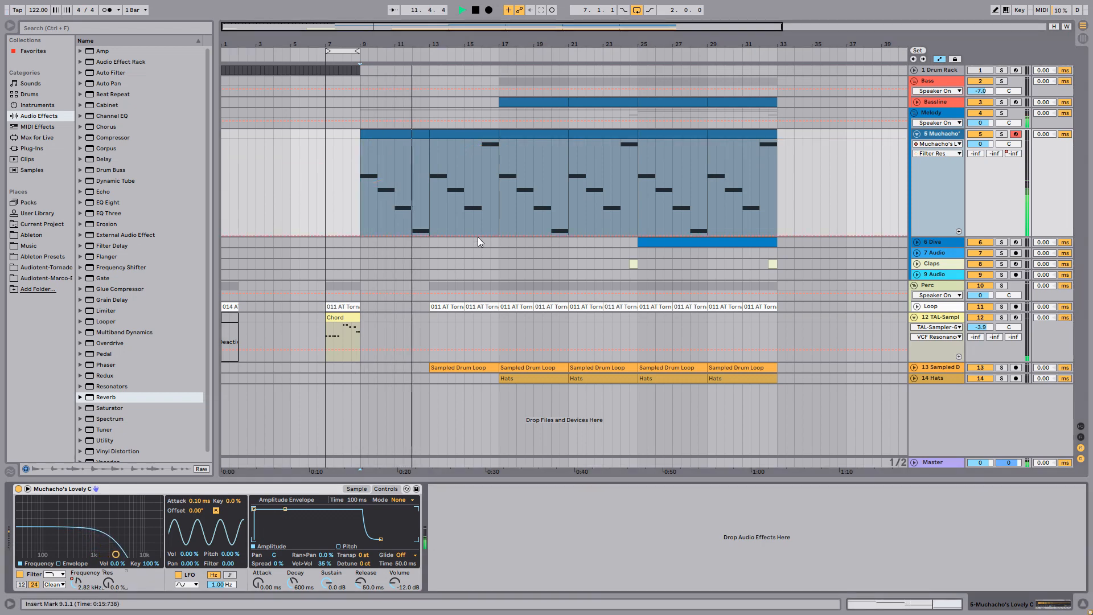
pyautogui.moveTo(498, 235); pyautogui.dragTo(493, 181)
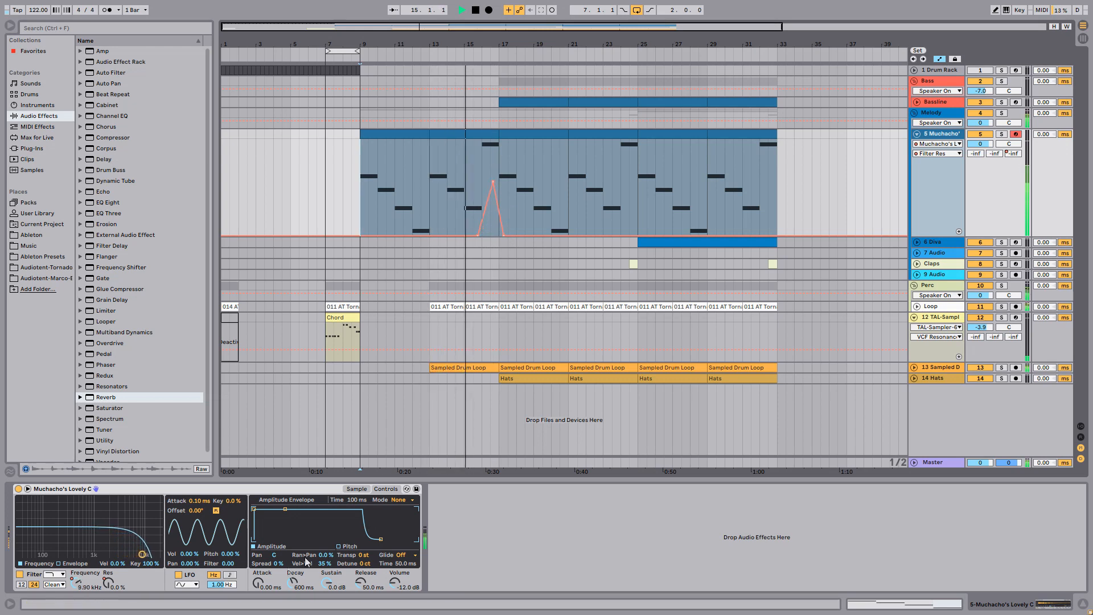
# Set the Muchacho's instrument's attack to 0.16 ms and adjust the sample start in its sample view
pyautogui.click(255, 574)
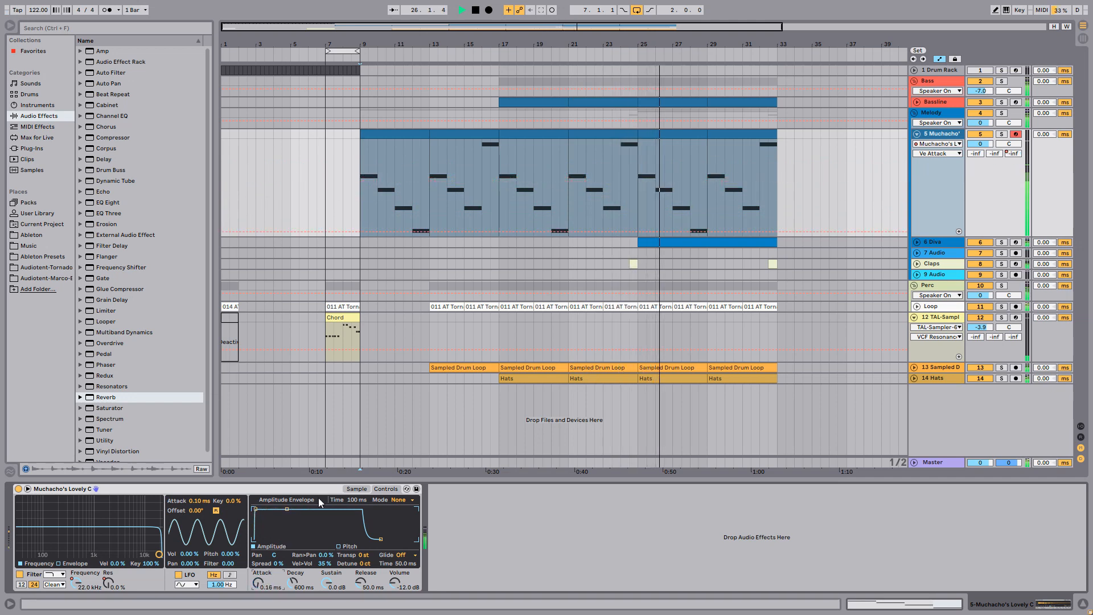
pyautogui.click(354, 489)
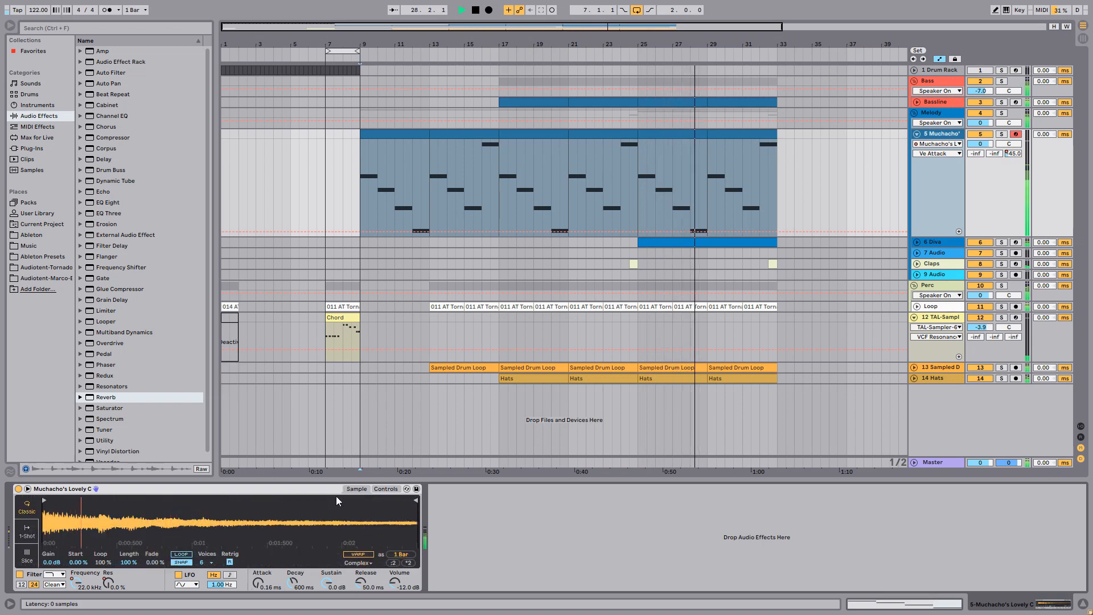
pyautogui.moveTo(85, 563)
pyautogui.mouseDown()
pyautogui.moveTo(86, 534)
pyautogui.moveTo(85, 565)
pyautogui.mouseUp()
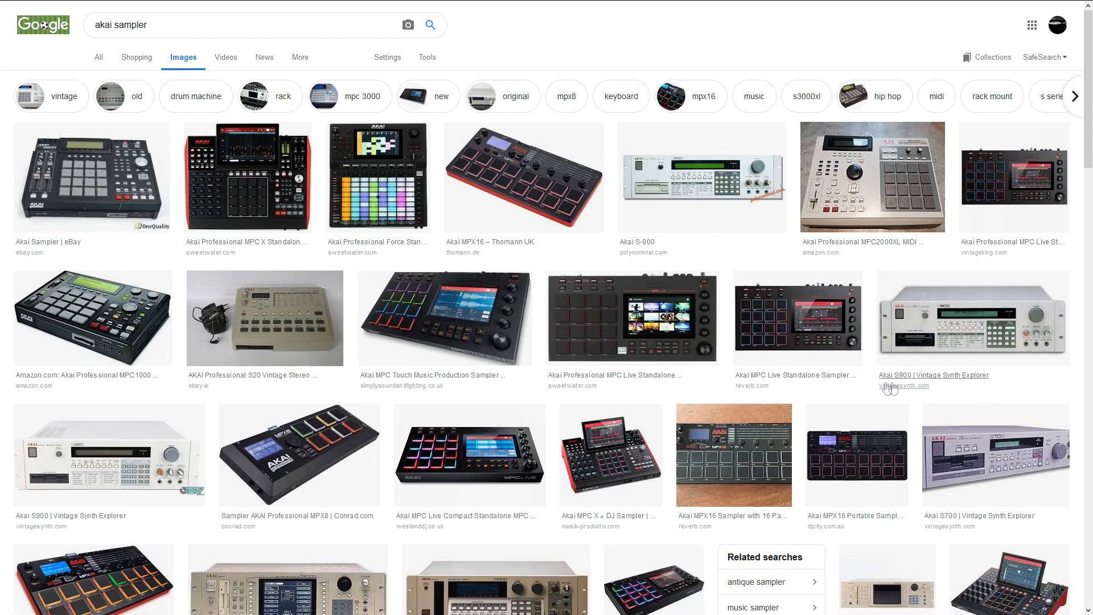
# Switch to the browser and look through the Google image results for Akai samplers
pyautogui.scroll(-2, 886, 388)
pyautogui.scroll(-1, 886, 389)
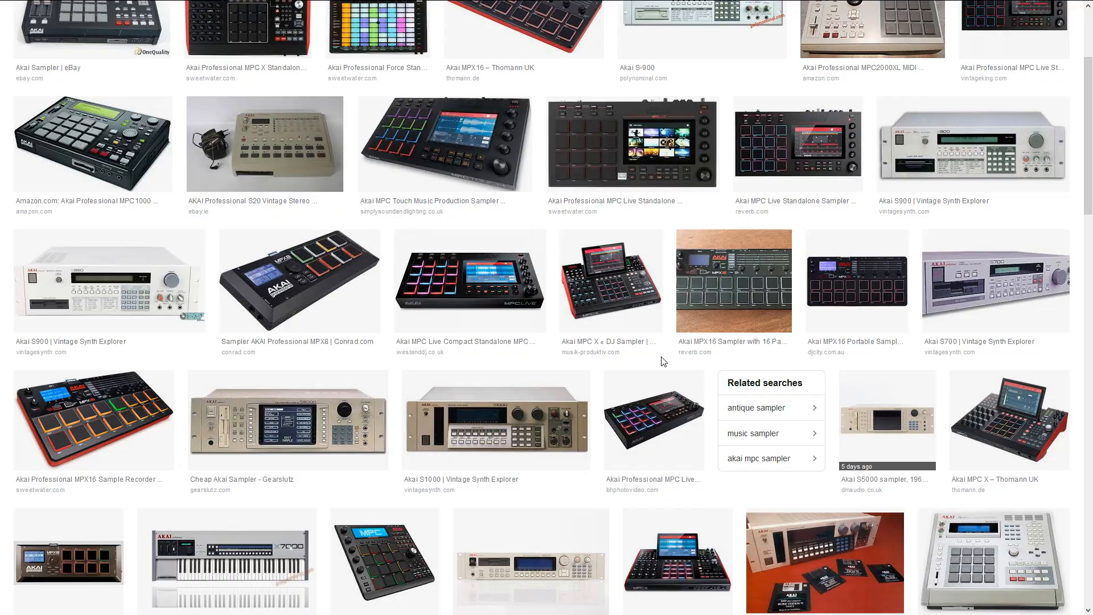
pyautogui.scroll(-3, 663, 361)
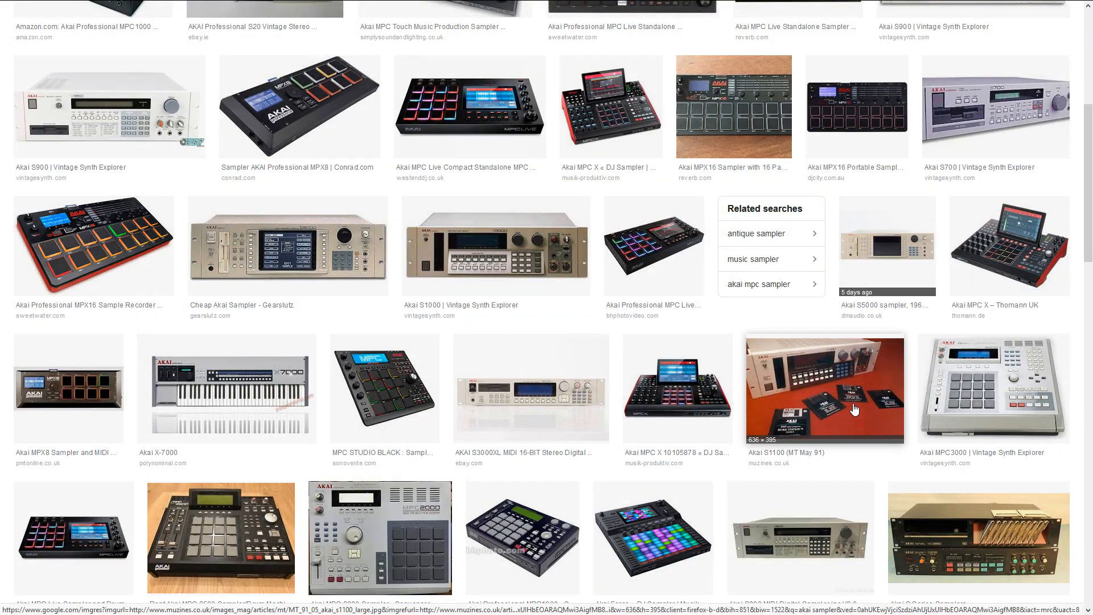